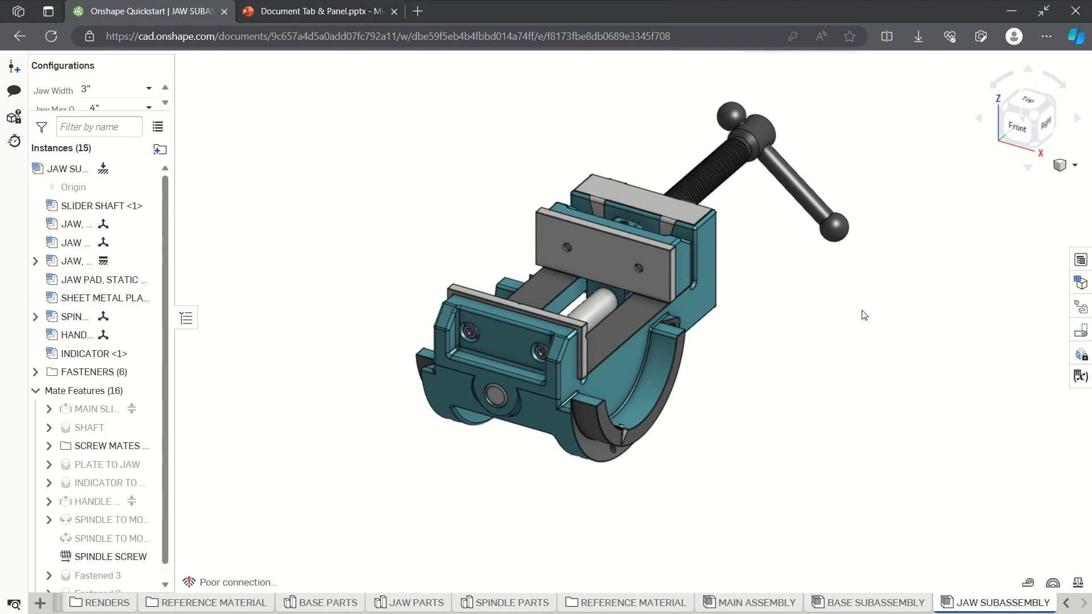
click(1063, 602)
click(1063, 603)
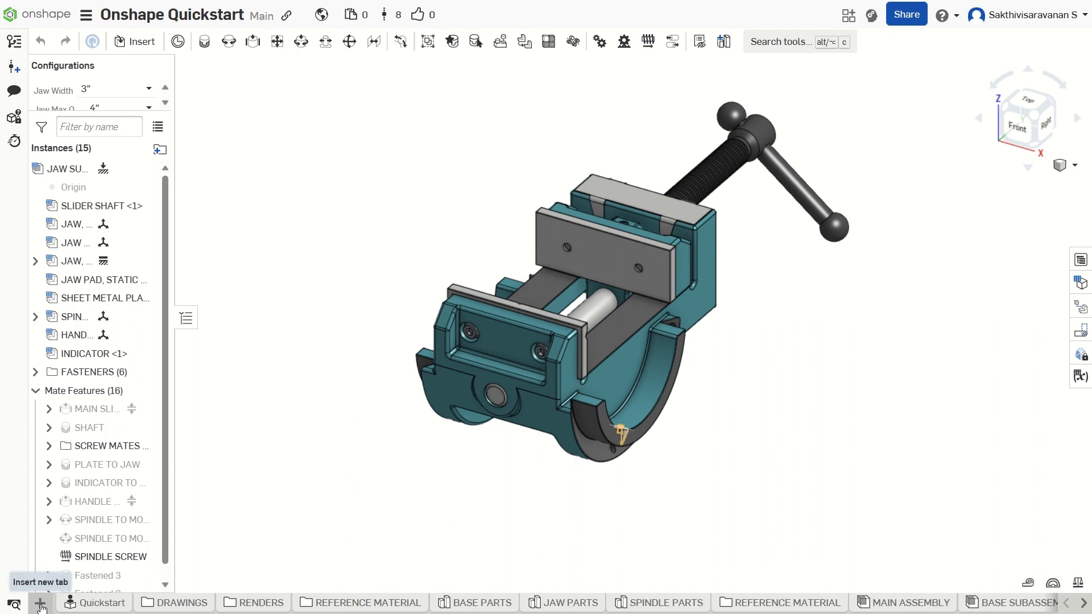
click(40, 604)
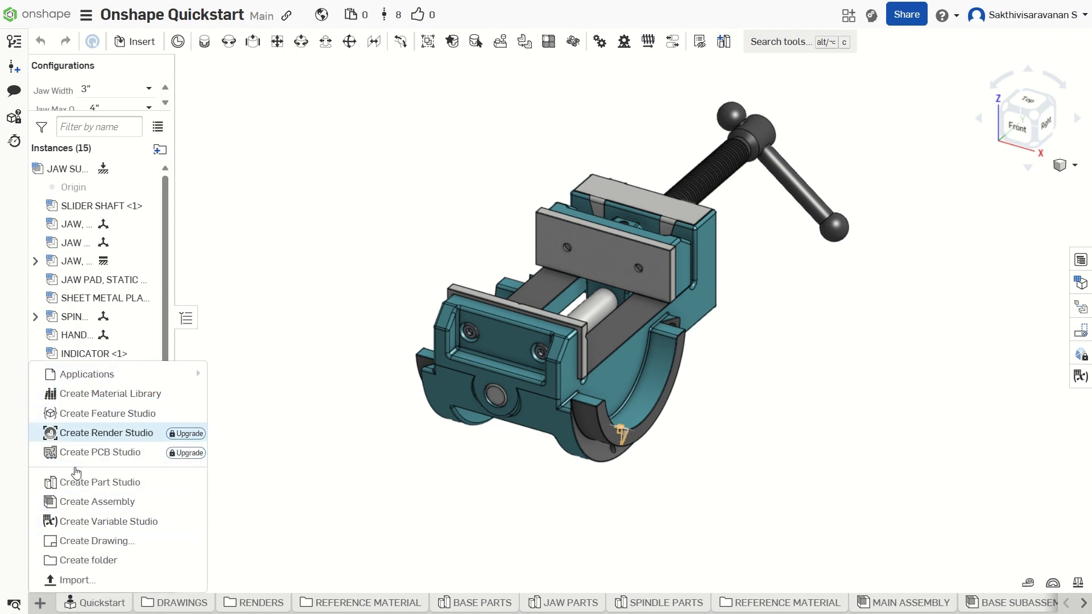
Open the tab manager and switch its tab list to the compact view without thumbnails.
click(15, 601)
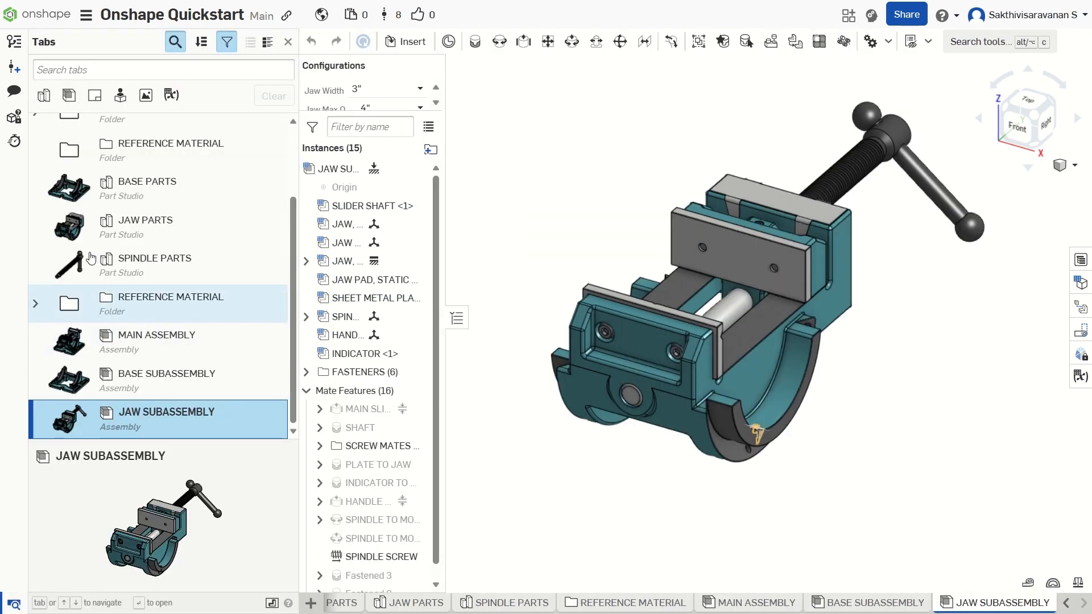
scroll(121, 202, up, 3)
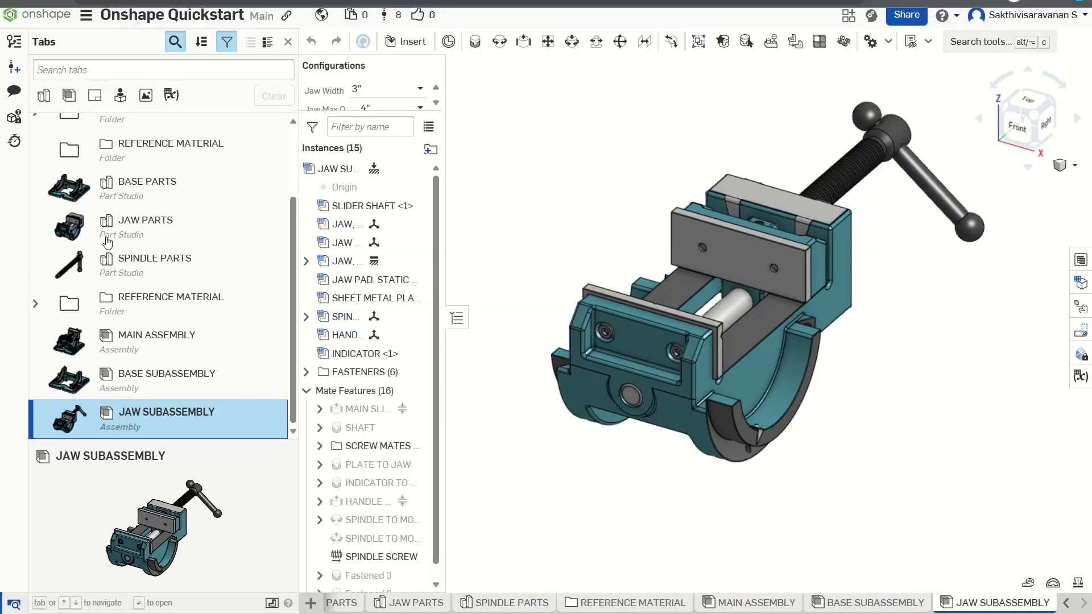
click(193, 69)
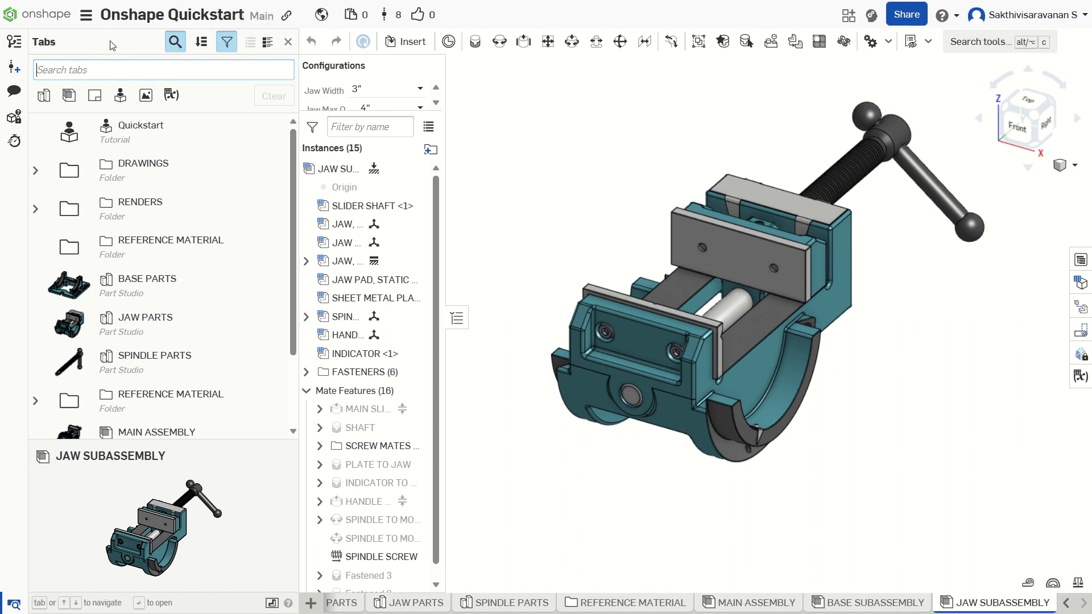
click(251, 42)
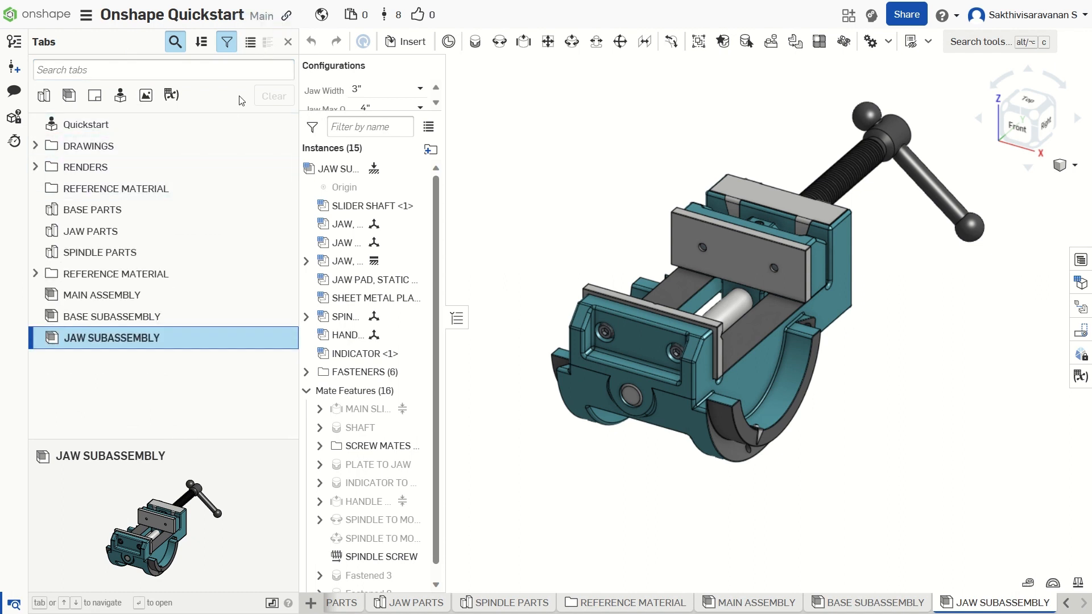
Toggle the tab type filters off and back on, and view the available actions for the MAIN ASSEMBLY tab.
click(230, 44)
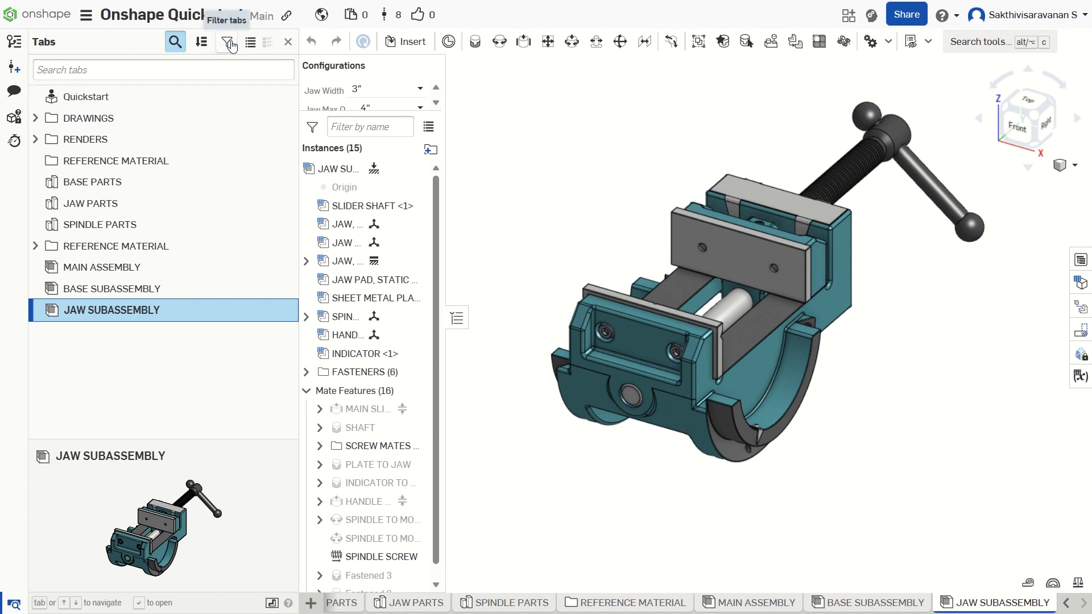
click(230, 44)
click(230, 44)
click(230, 43)
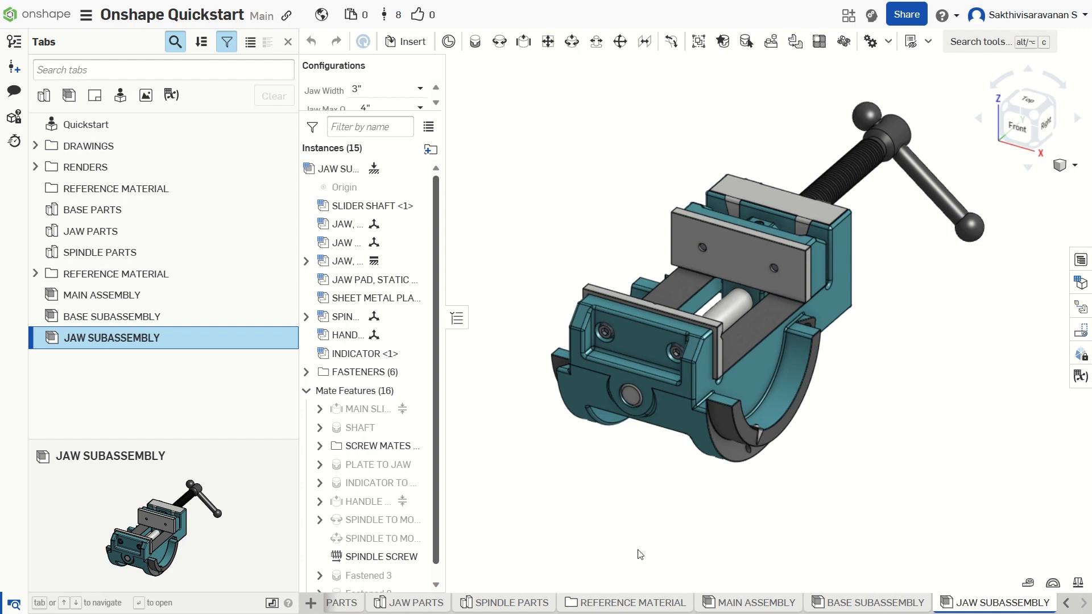
right_click(773, 608)
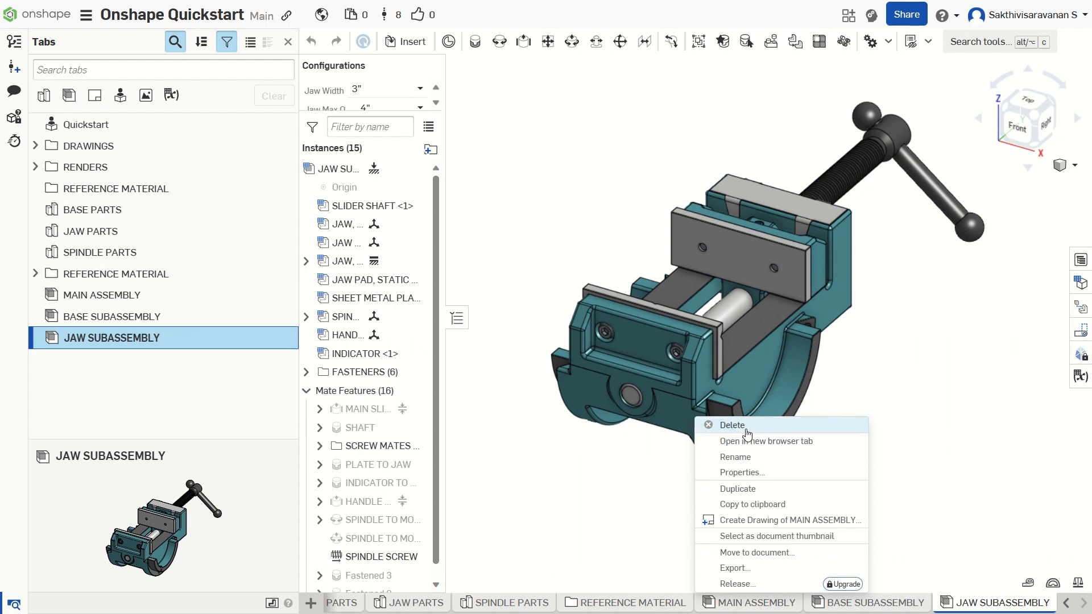
click(898, 479)
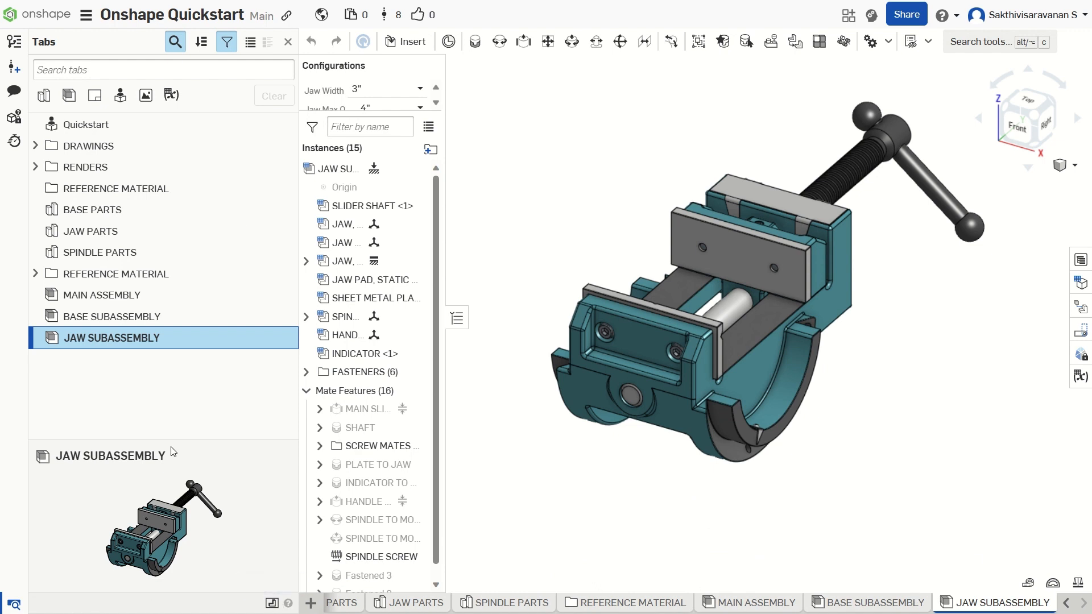
Create a new folder in the tab manager and name it Assembly.
right_click(126, 400)
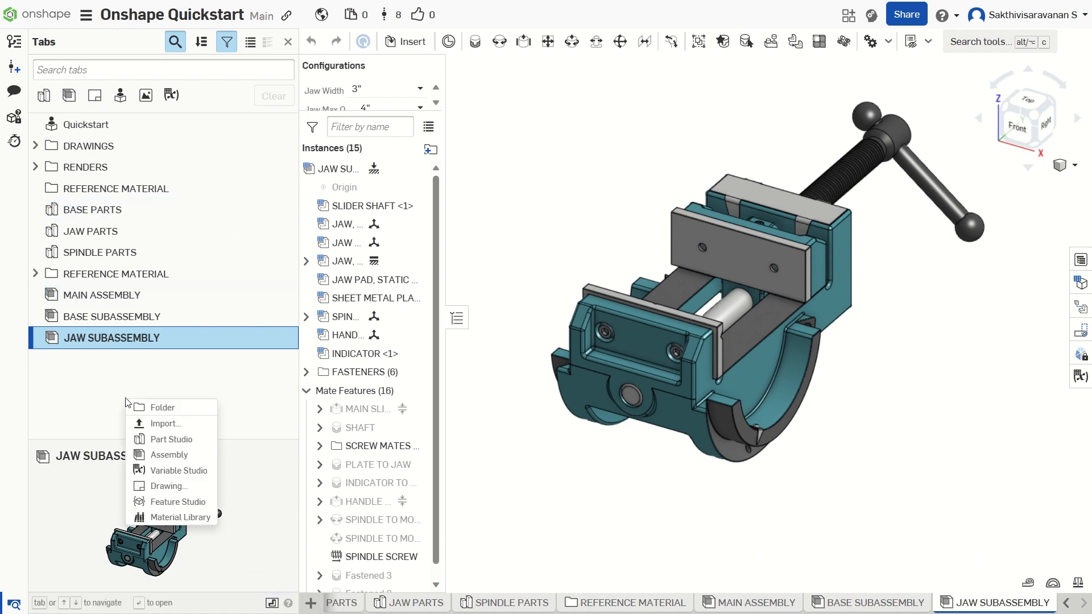
click(153, 408)
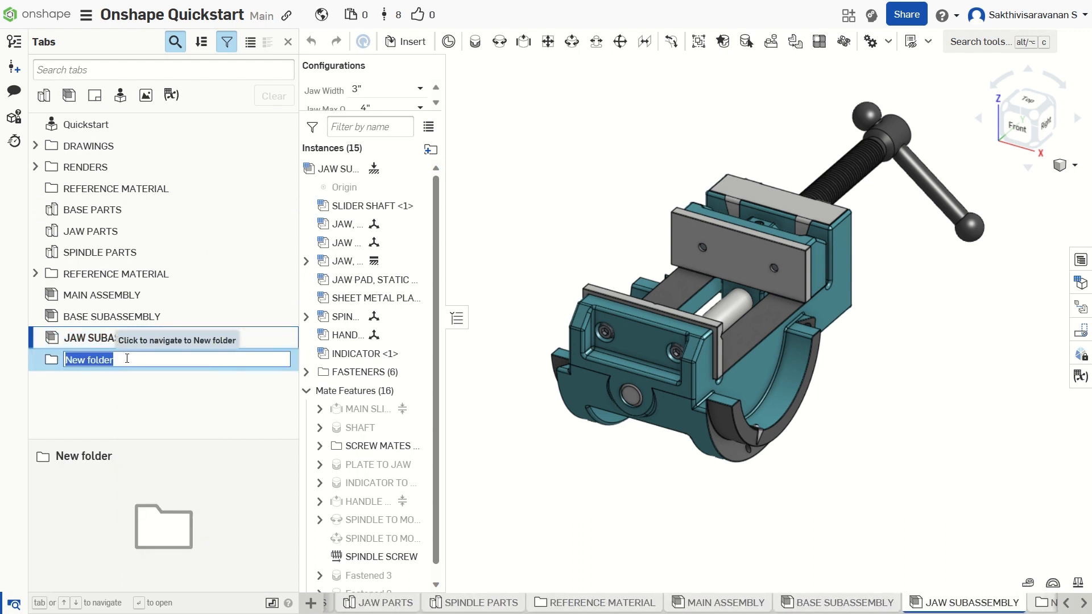
key(BackSpace)
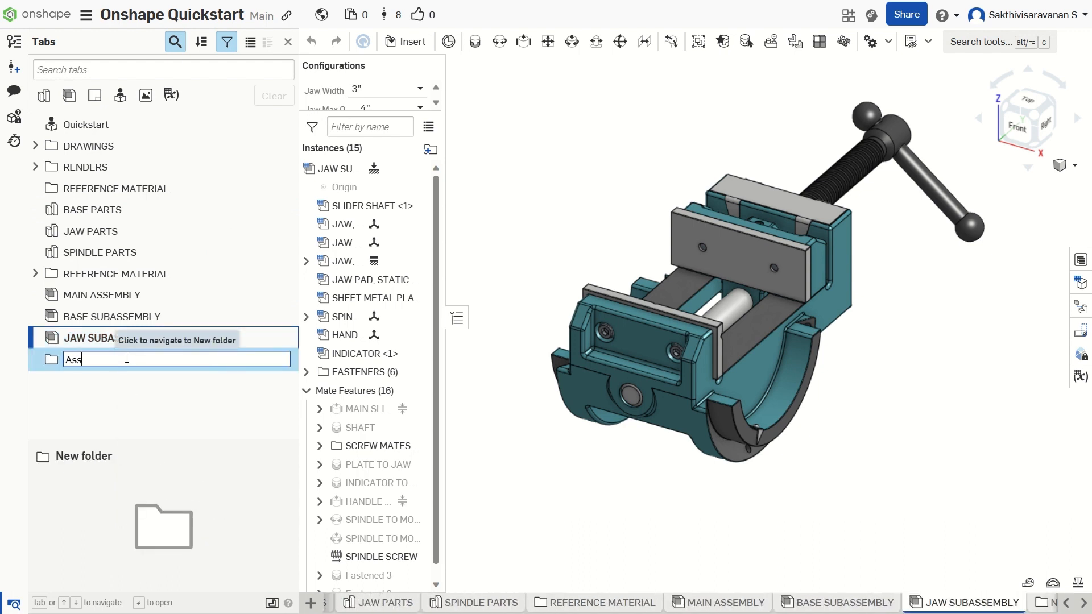
text(Assw)
key(BackSpace)
key(Return)
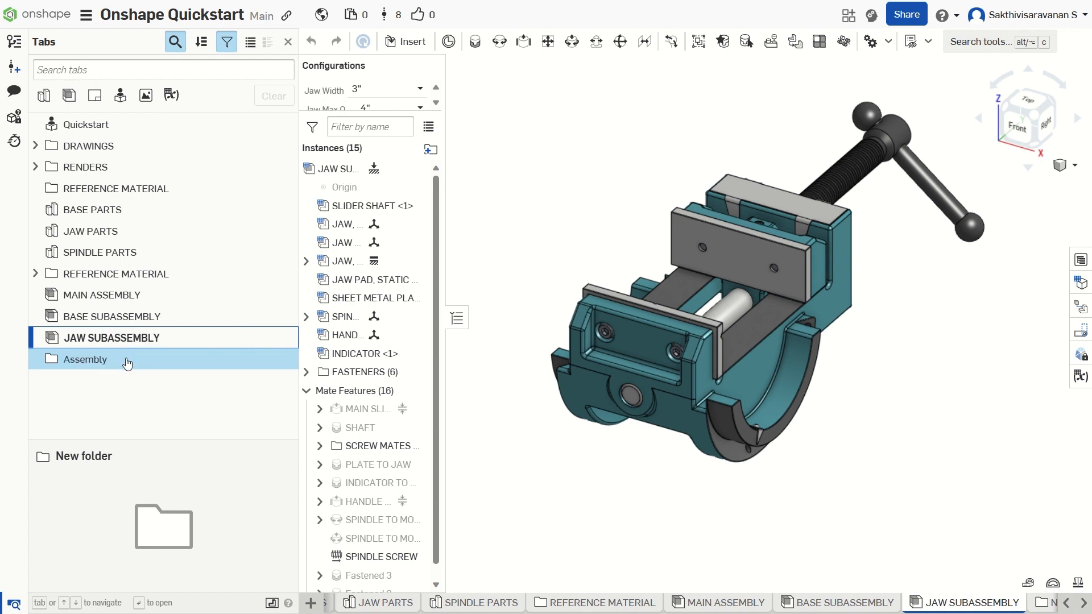
Move MAIN ASSEMBLY, BASE SUBASSEMBLY and JAW SUBASSEMBLY into the Assembly folder and collapse it.
drag(183, 338, 139, 365)
drag(120, 322, 193, 324)
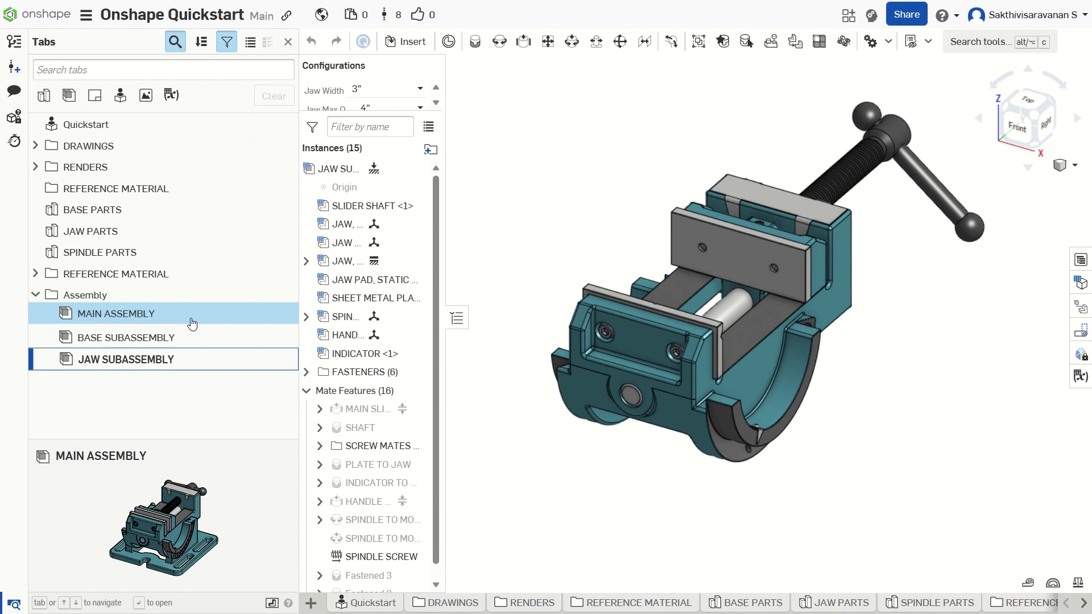
click(35, 297)
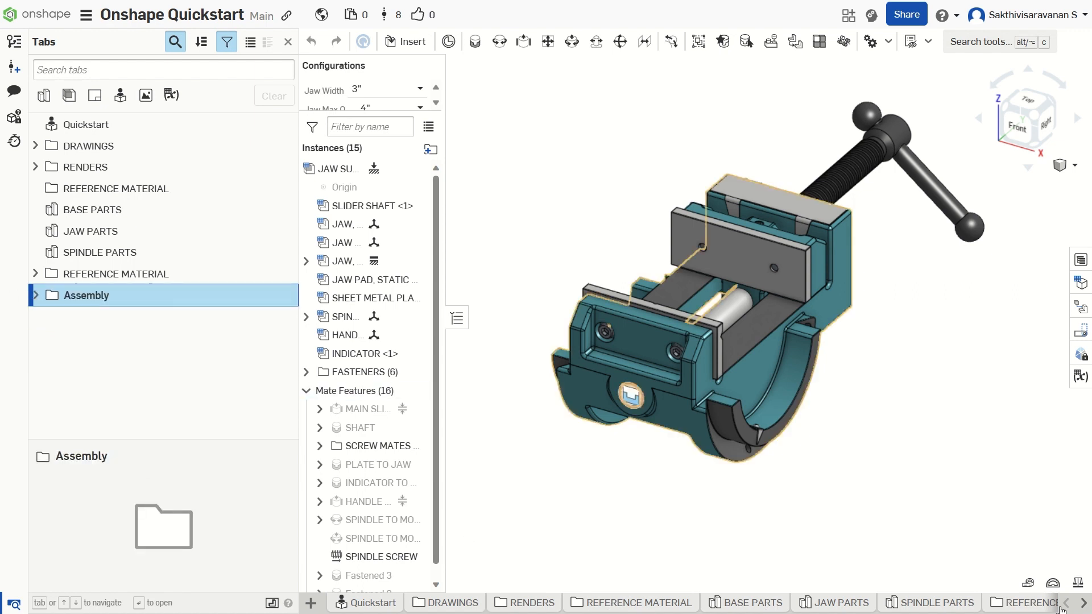
Close the tab manager and open the Assembly folder to show its assembly tabs.
click(1083, 602)
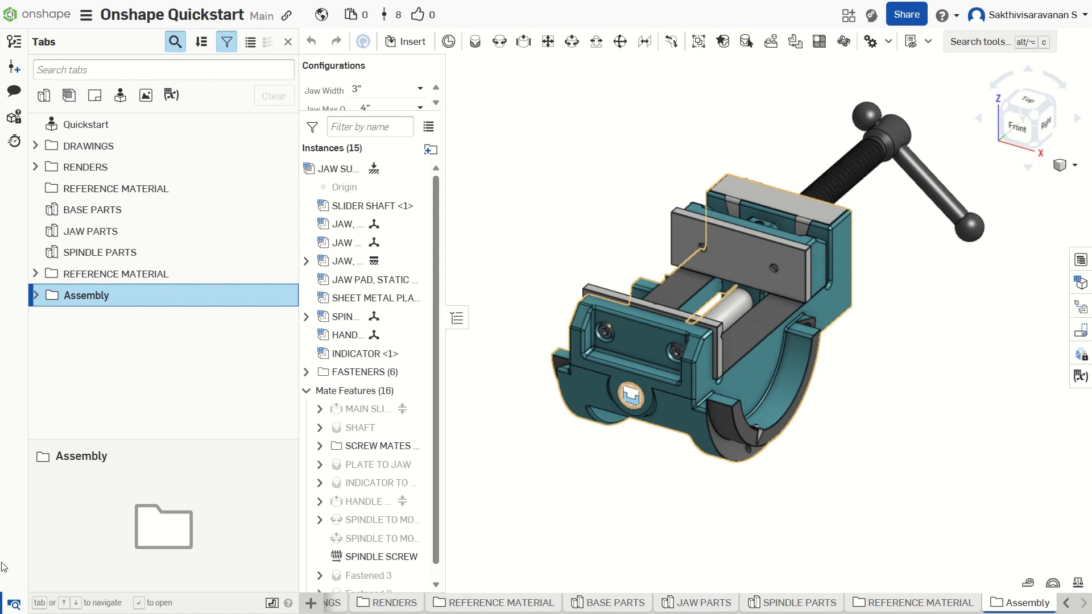
click(13, 604)
click(14, 603)
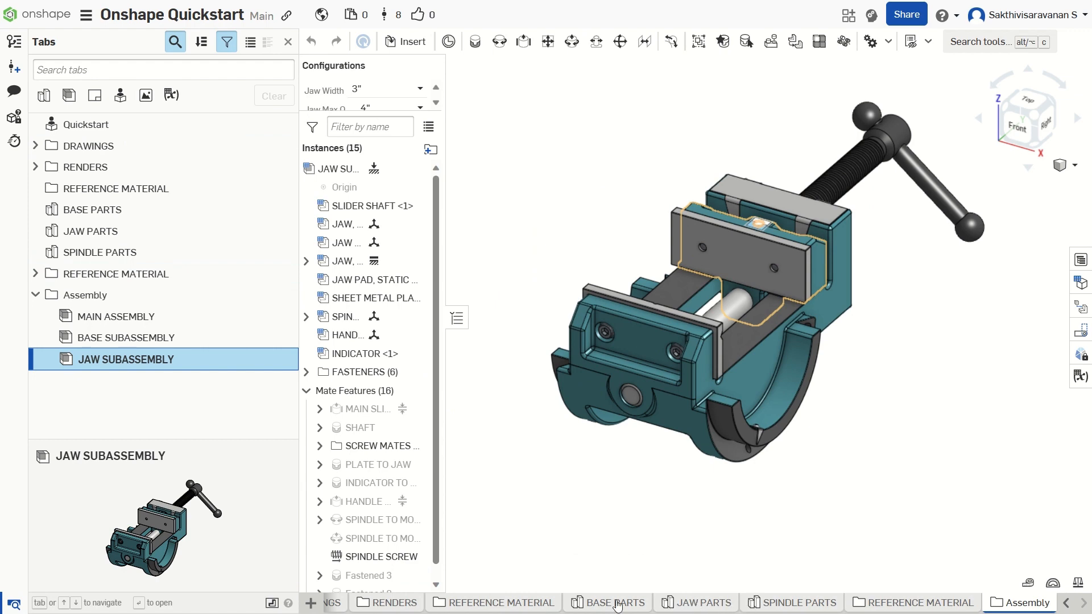
click(790, 540)
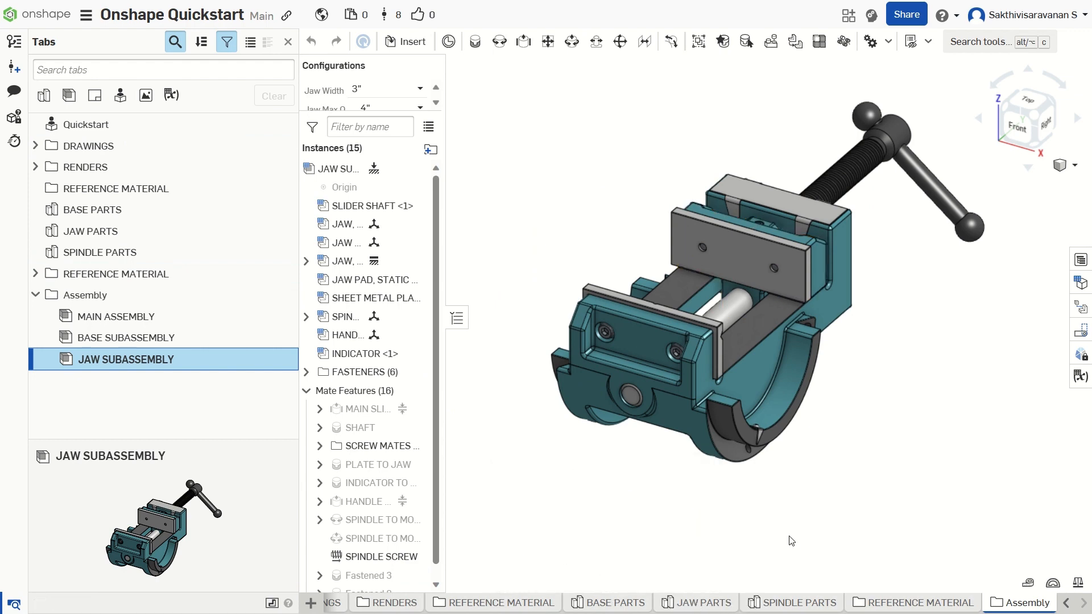
click(13, 604)
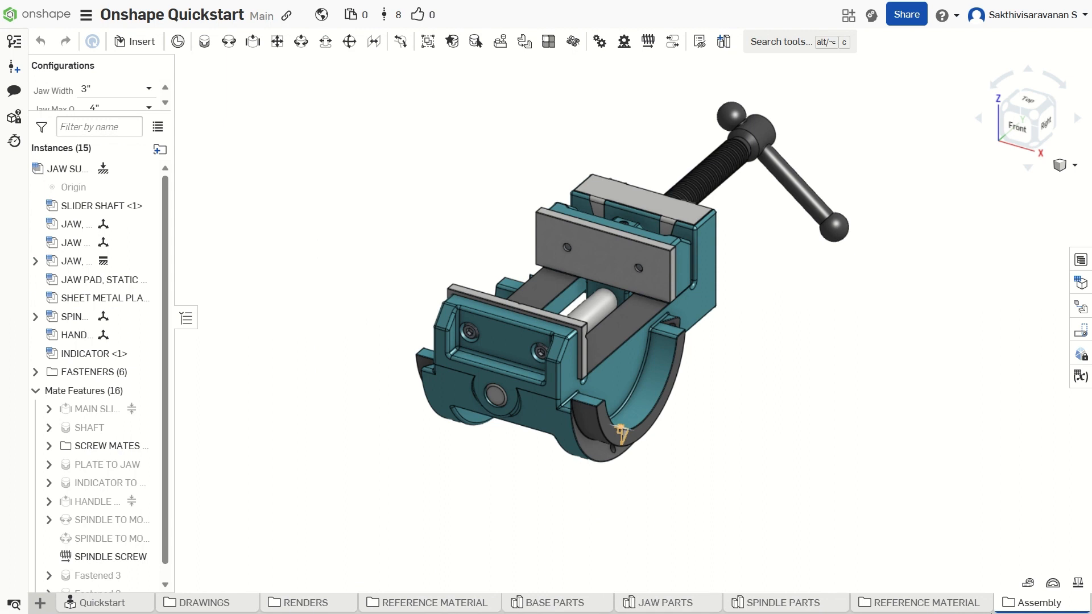
click(1030, 606)
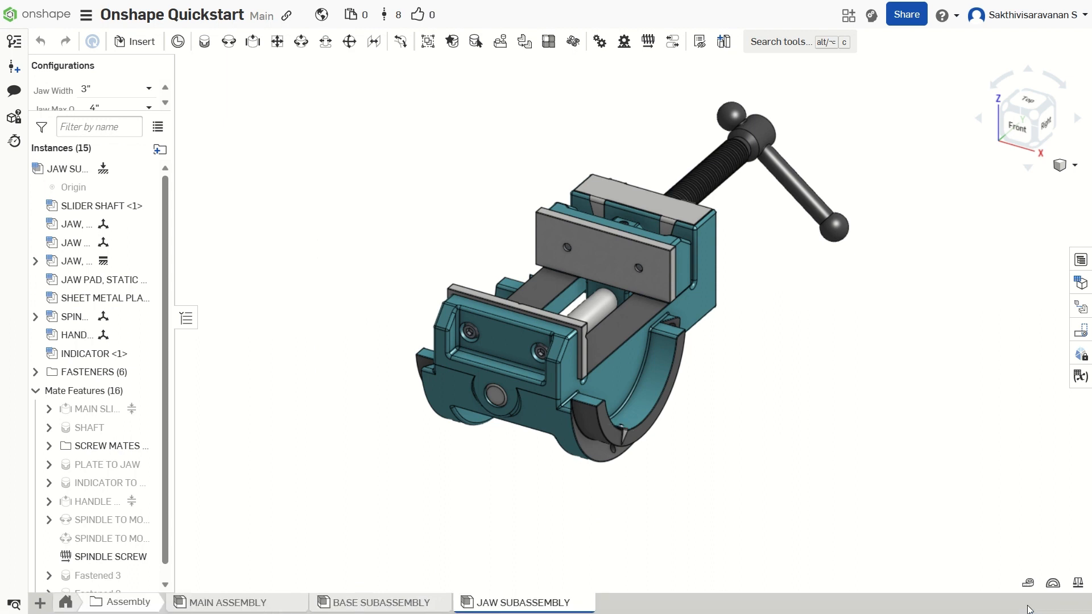
View the available actions for JAW SUBASSEMBLY, dismiss them, and open BASE SUBASSEMBLY.
right_click(503, 607)
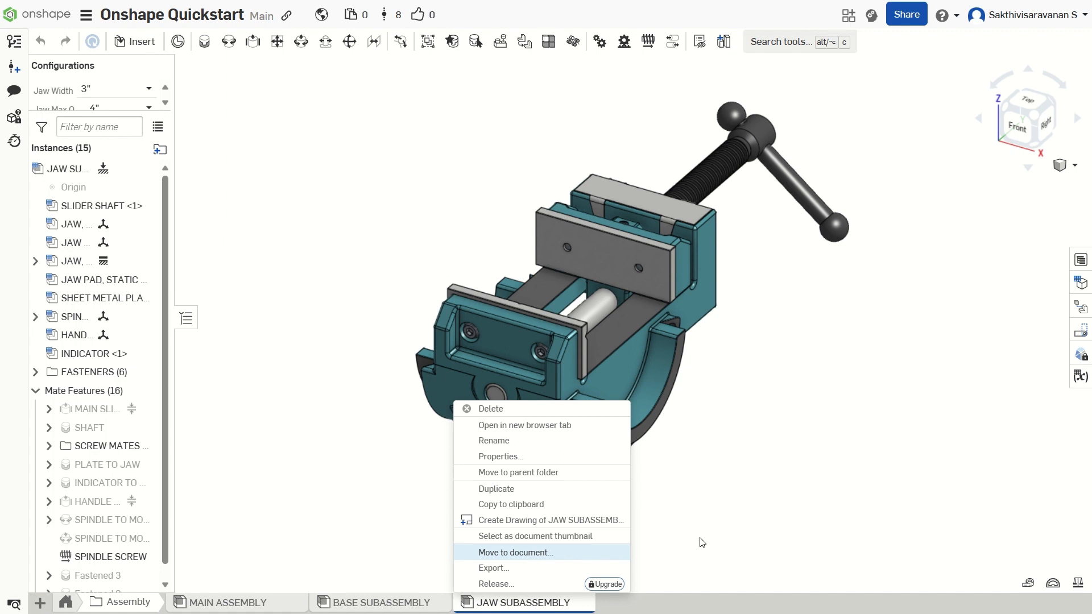
click(419, 578)
click(382, 607)
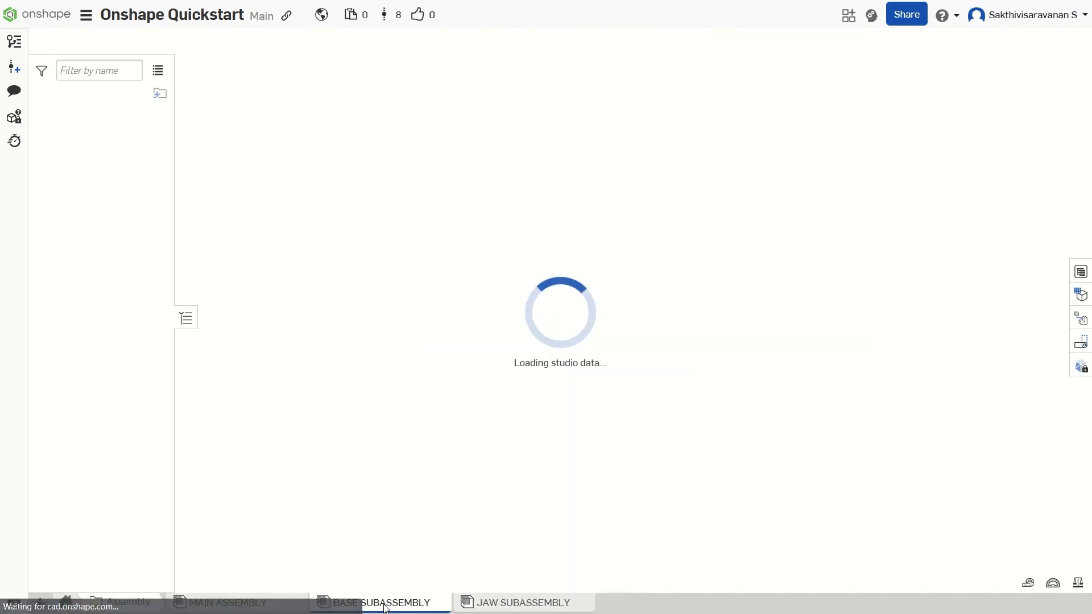
Examine the options for moving BASE SUBASSEMBLY to a new document, including the details and inclusion of its referenced tabs.
right_click(382, 607)
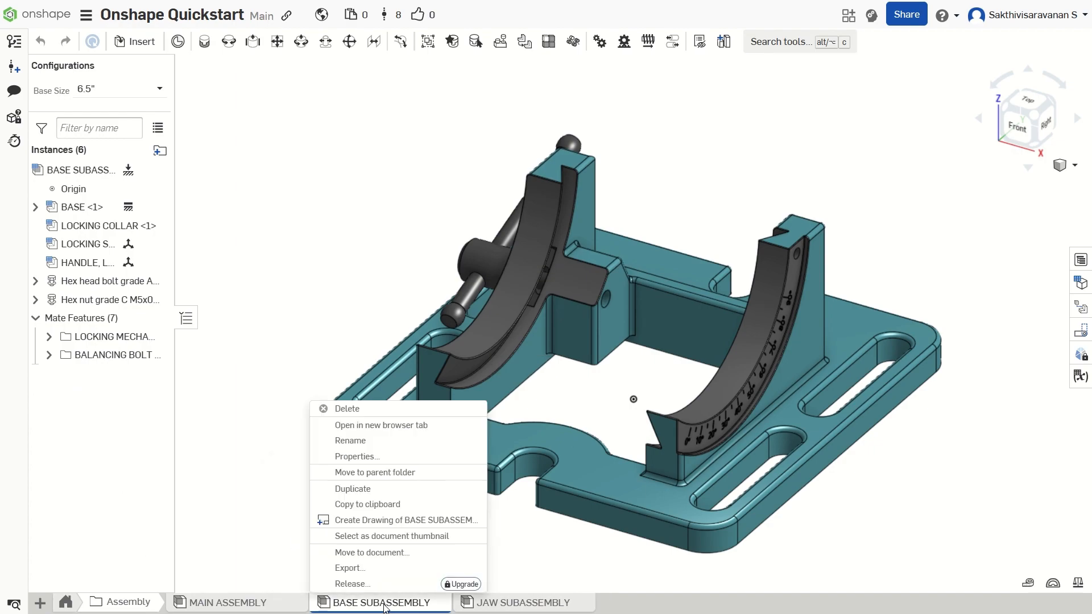
click(400, 552)
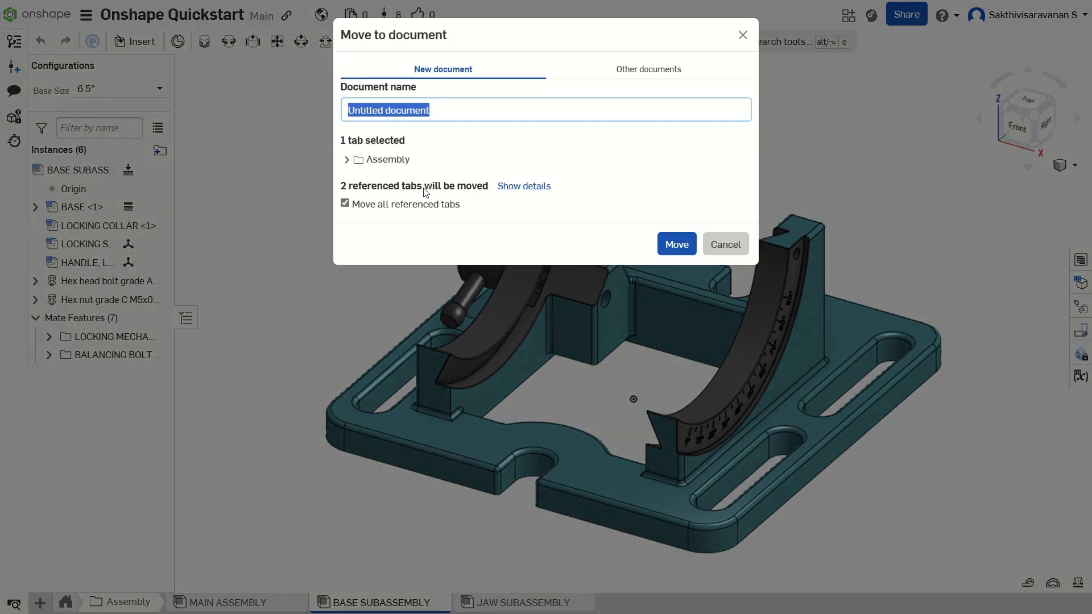
click(503, 187)
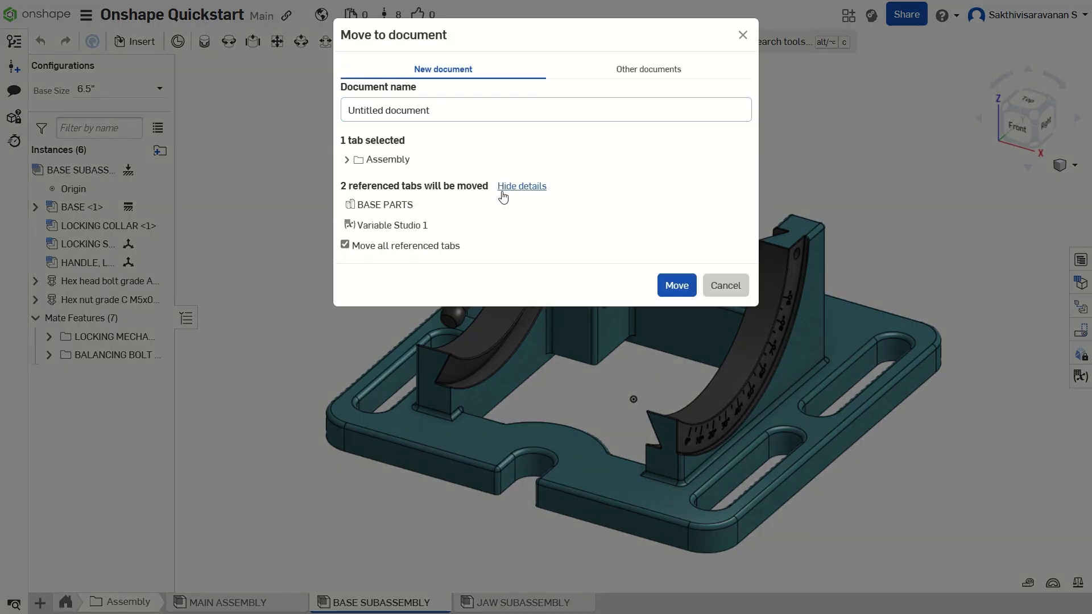
click(449, 247)
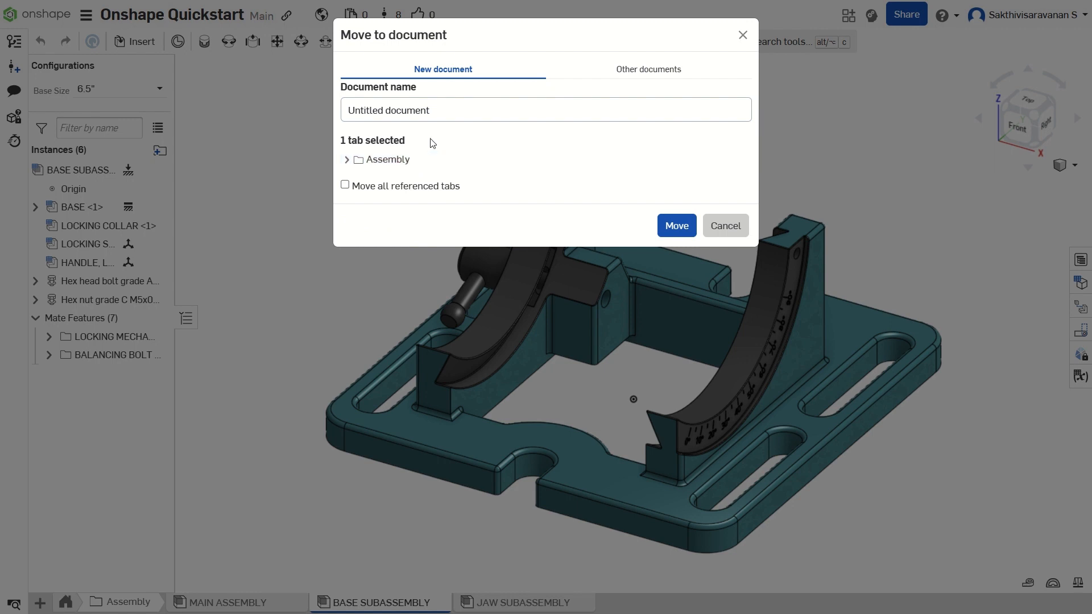
click(664, 69)
click(433, 63)
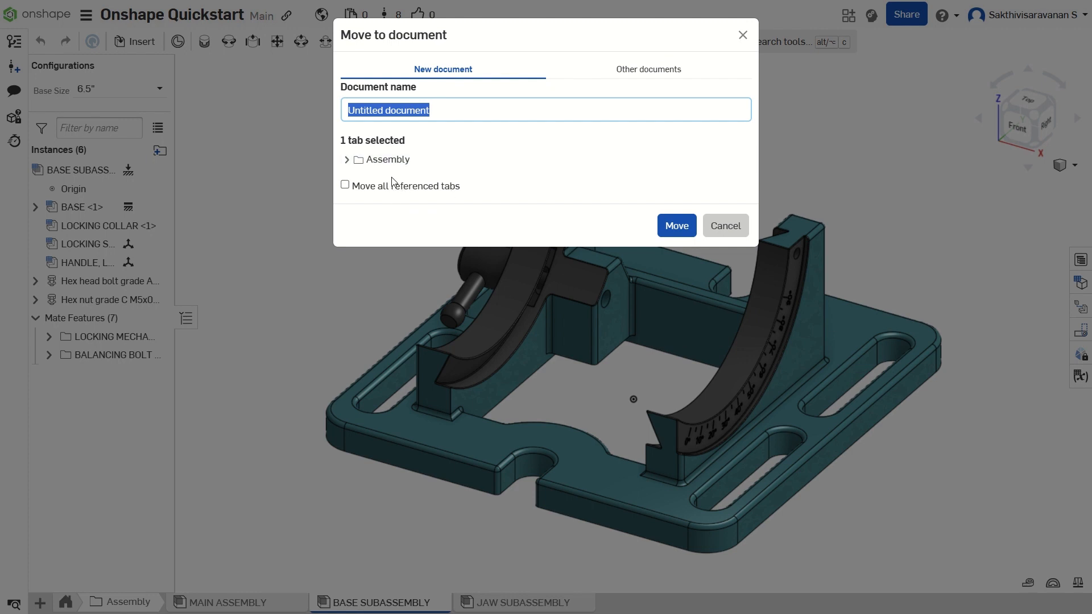
click(345, 185)
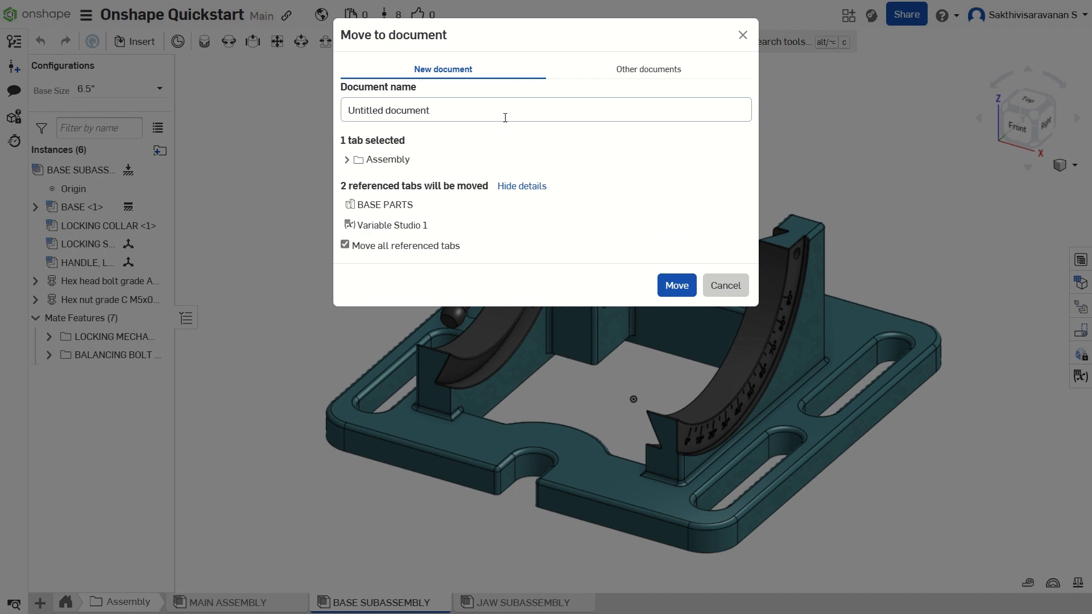
click(449, 110)
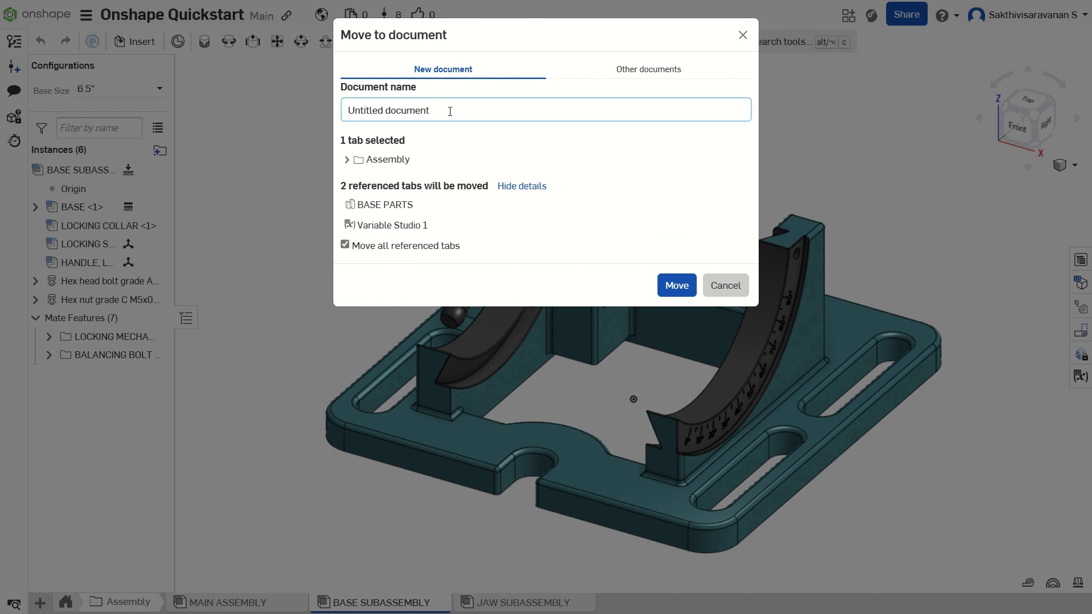
Compare moving to an existing document created by the account owner with moving to a new document, and cancel the move.
click(605, 69)
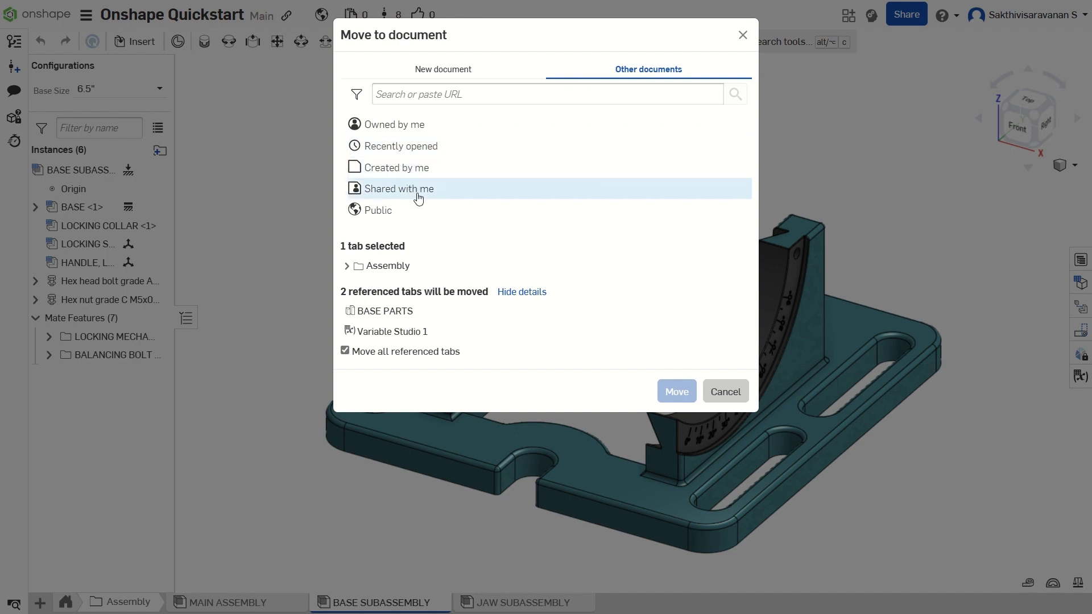
click(454, 167)
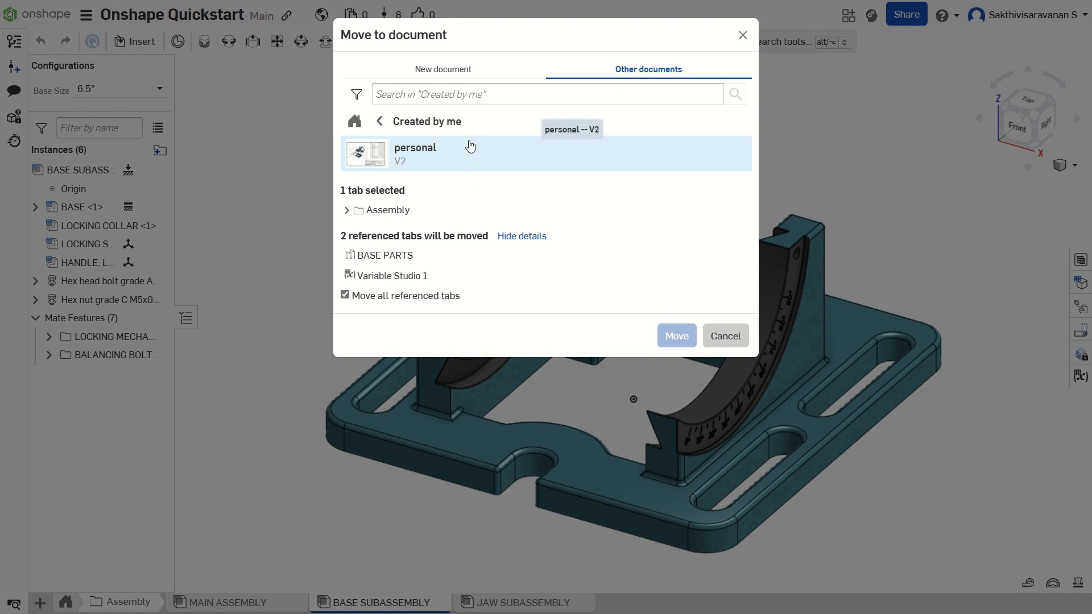
click(450, 71)
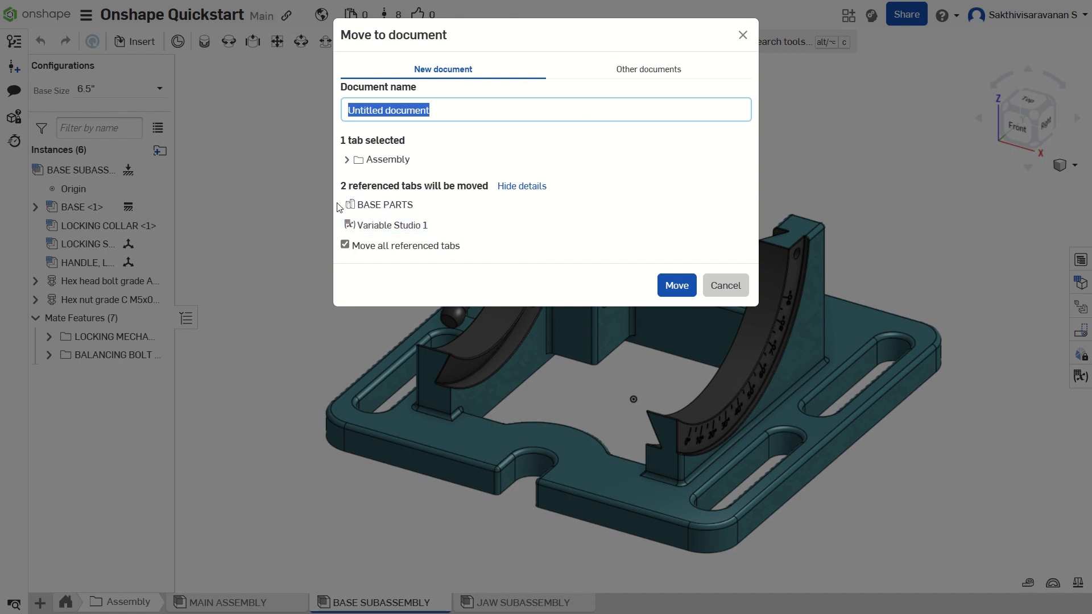
click(685, 66)
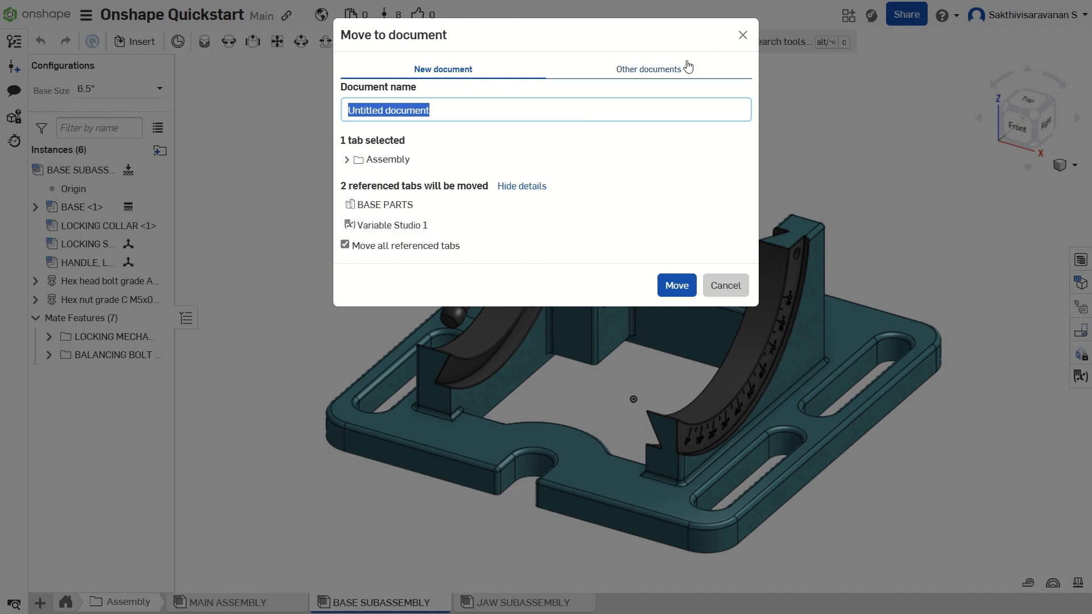
click(472, 72)
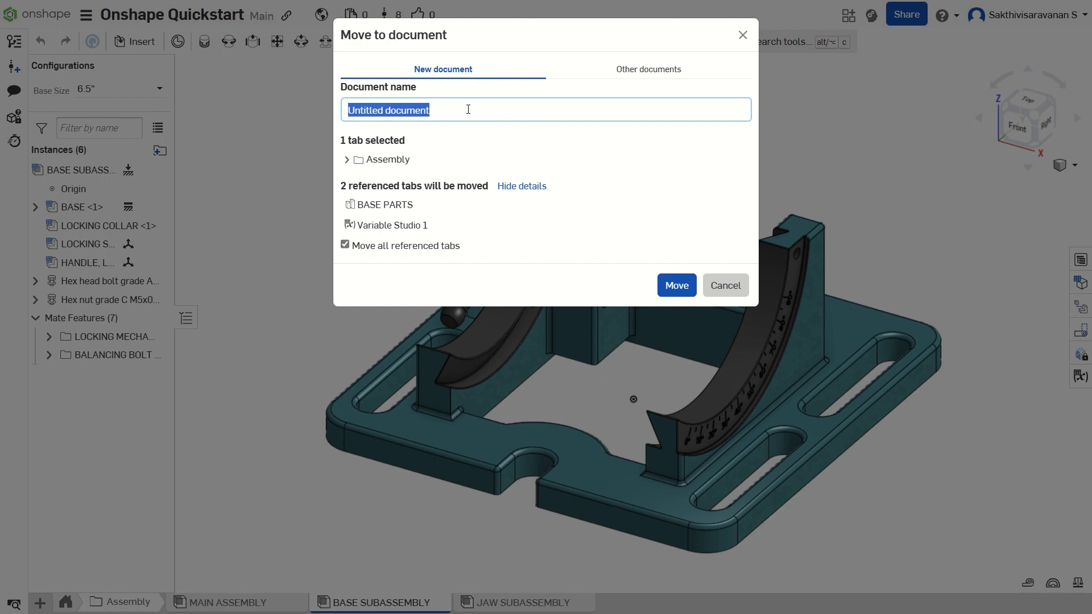
click(711, 291)
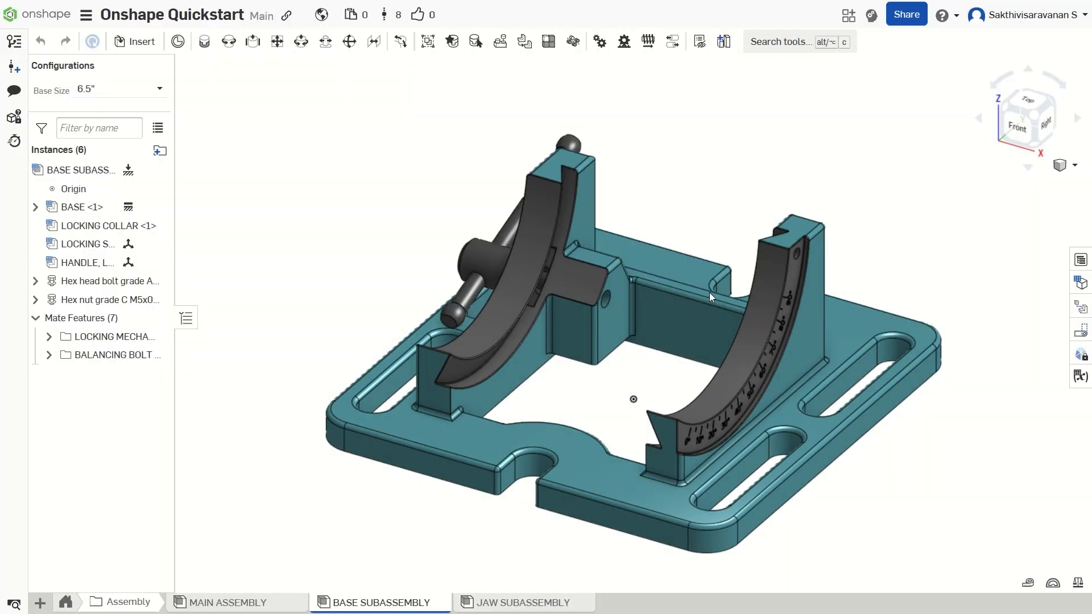